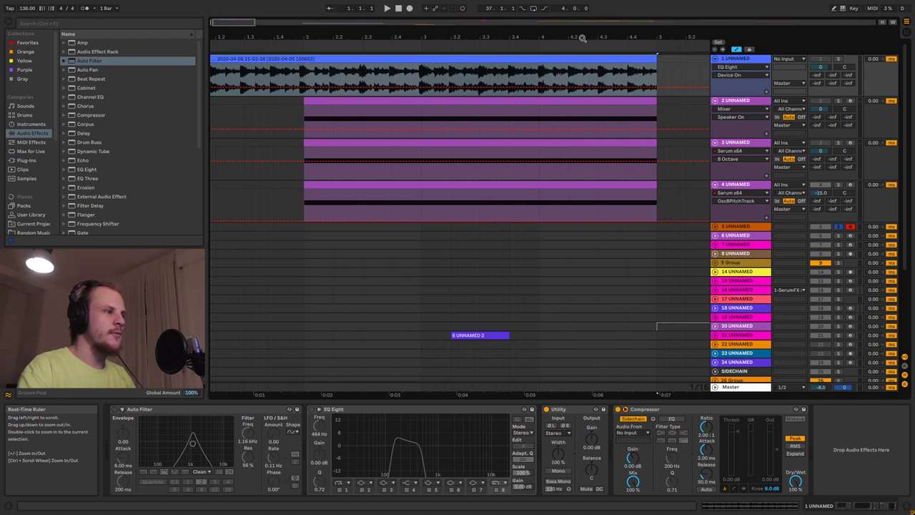
- Solo the reference audio track and play it from a point inside its clip
left_click_drag(584, 36, 574, 2)
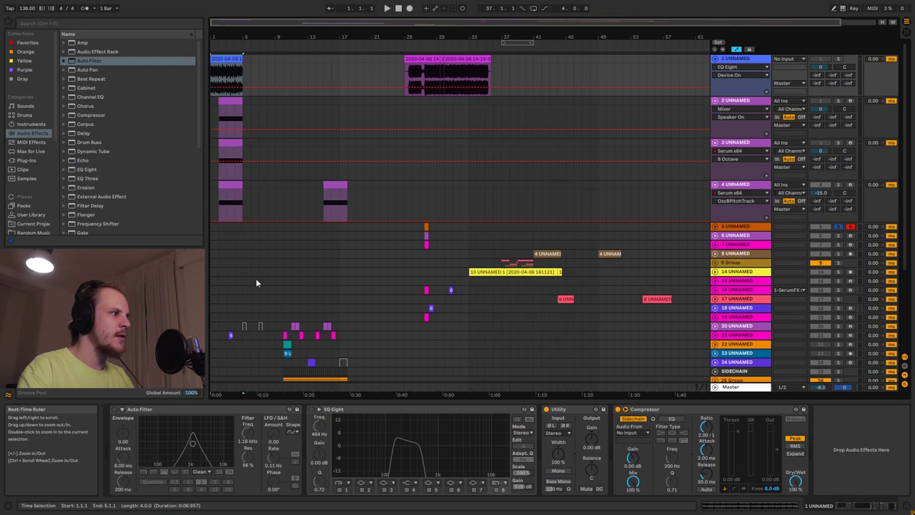
scroll(276, 286, "down", 4)
scroll(271, 278, "up", 2)
scroll(272, 278, "up", 2)
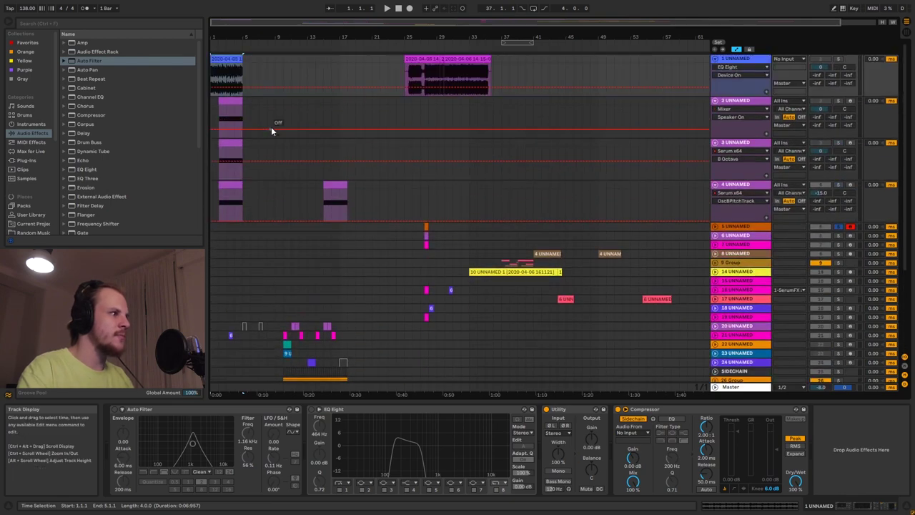
left_click_drag(226, 33, 229, 66)
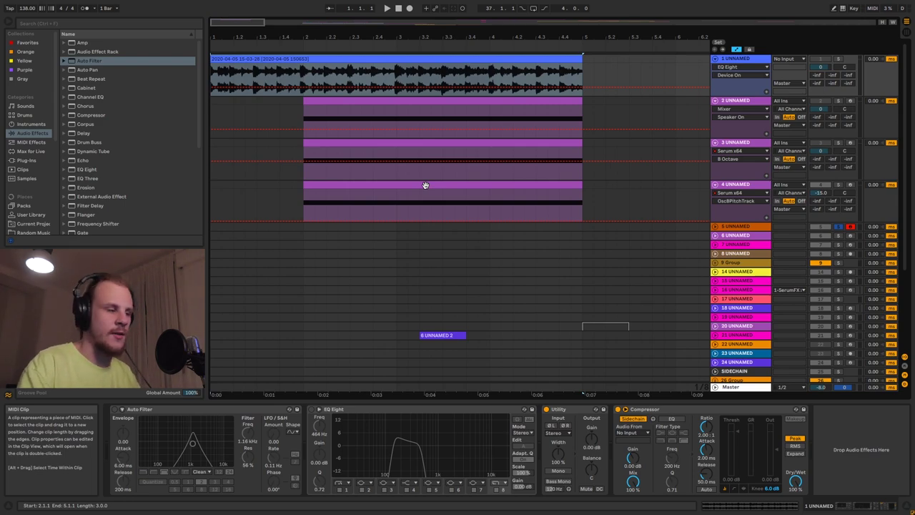
left_click(839, 58)
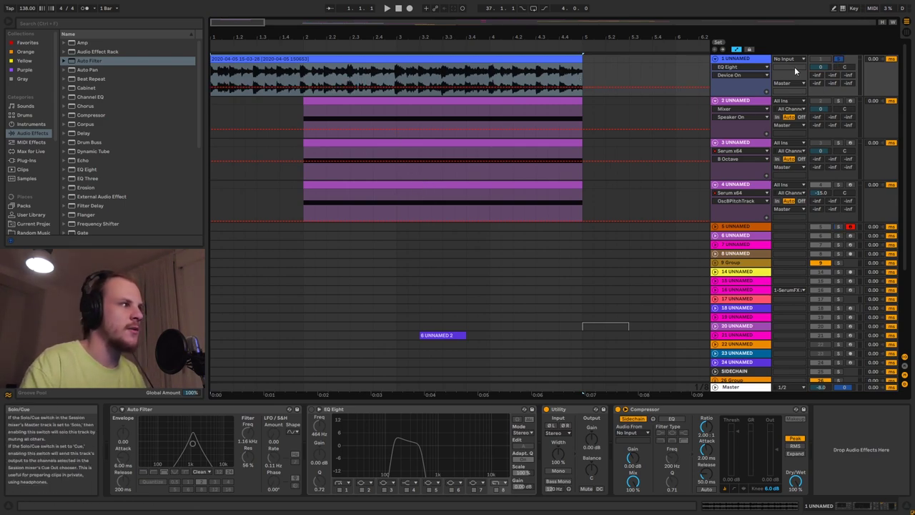
left_click(292, 73)
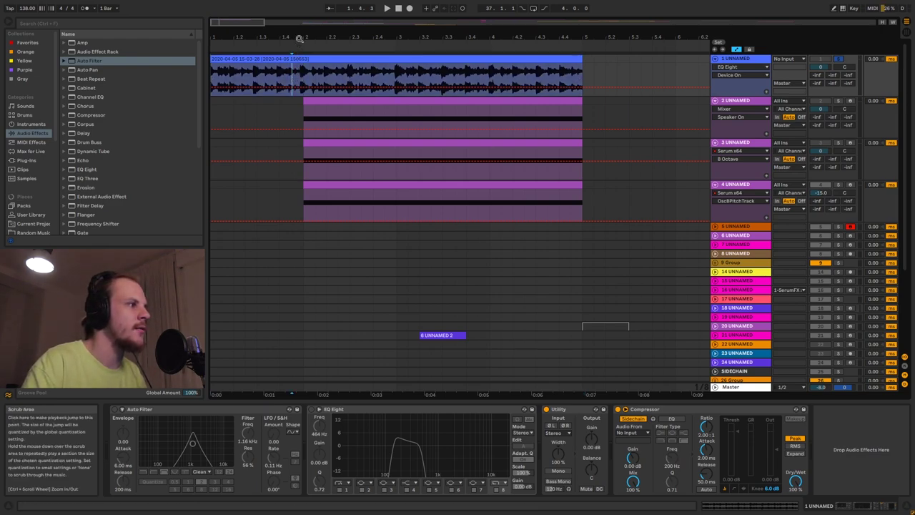
mouse_move(298, 37)
left_mouse_down()
mouse_move(298, 53)
mouse_move(298, 32)
left_mouse_up()
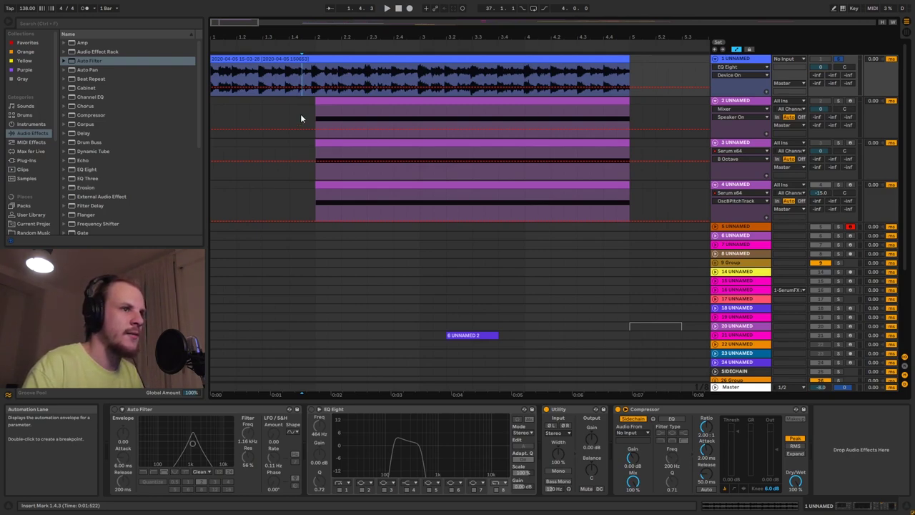
key("space")
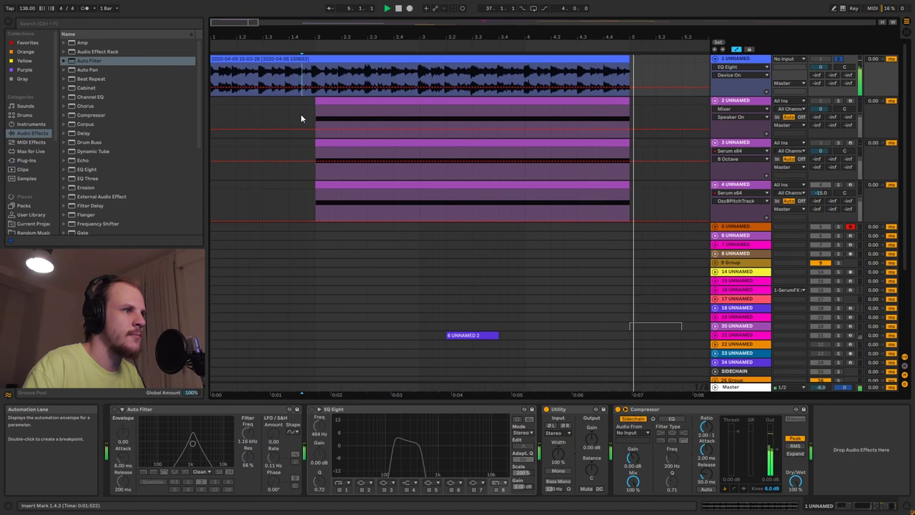
key("space")
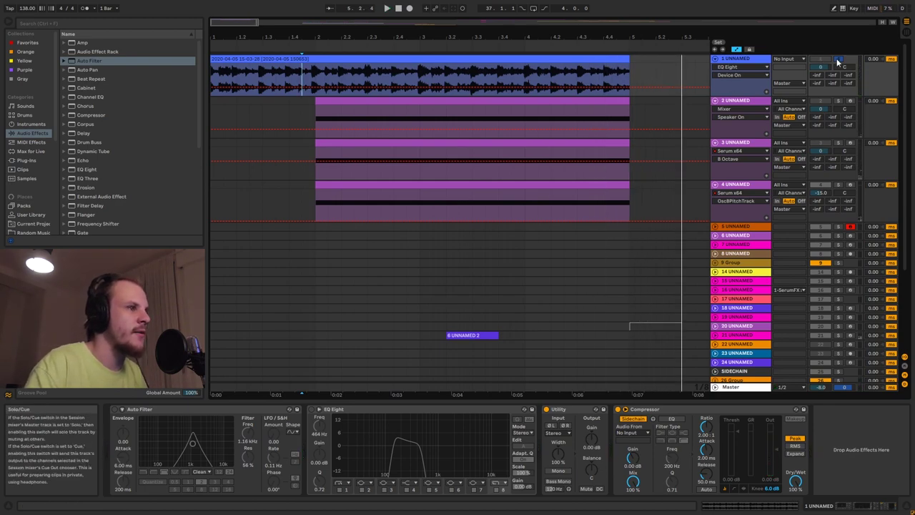
- Solo track 2 and show its Serum x64, Overdrive, EQ Eight, Delay and Reverb chain
left_click(839, 101)
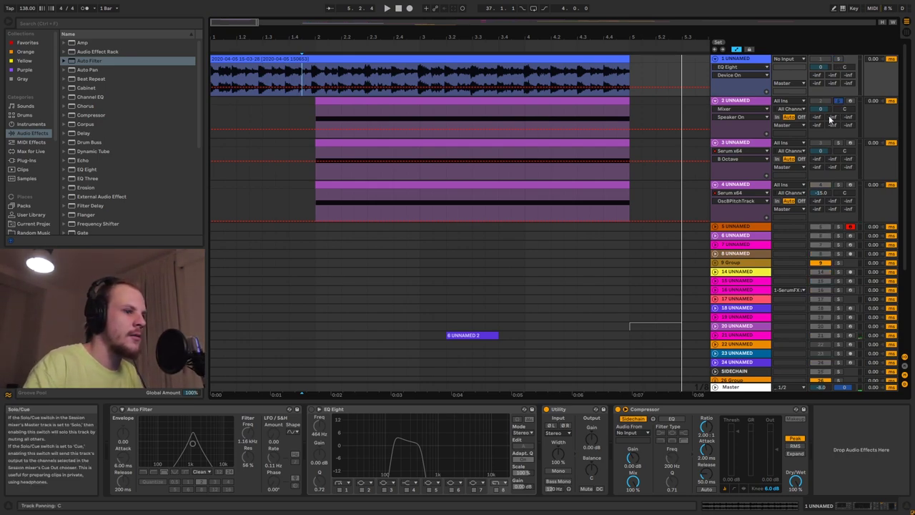
left_click(487, 335)
left_click(749, 101)
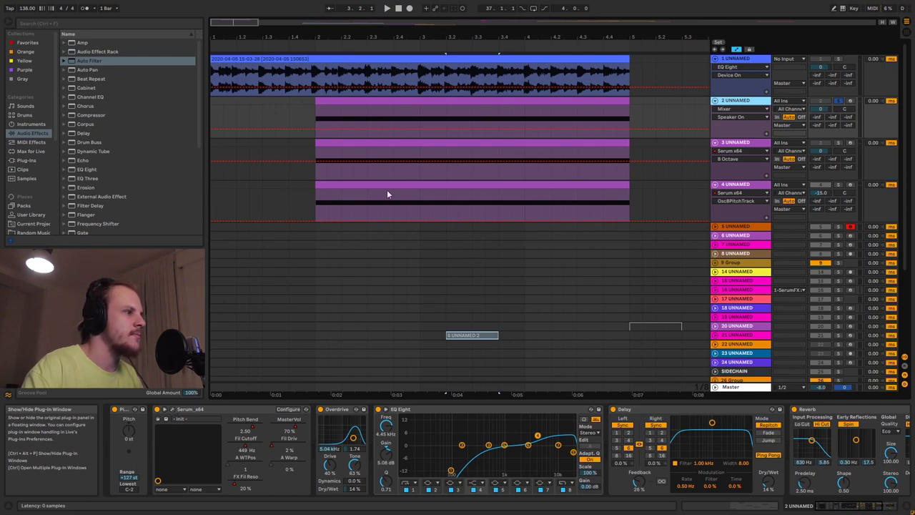
key("ctrl+alt+p")
left_click_drag(462, 45, 456, 36)
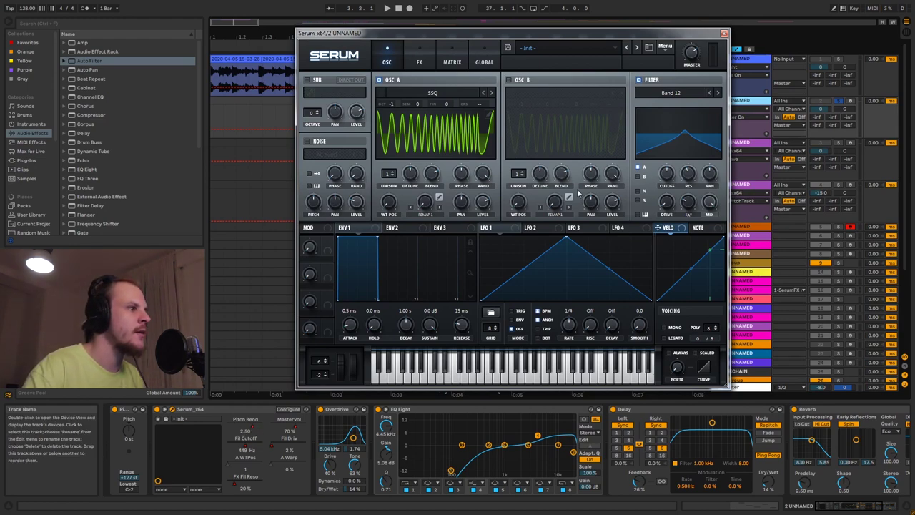
left_click(723, 35)
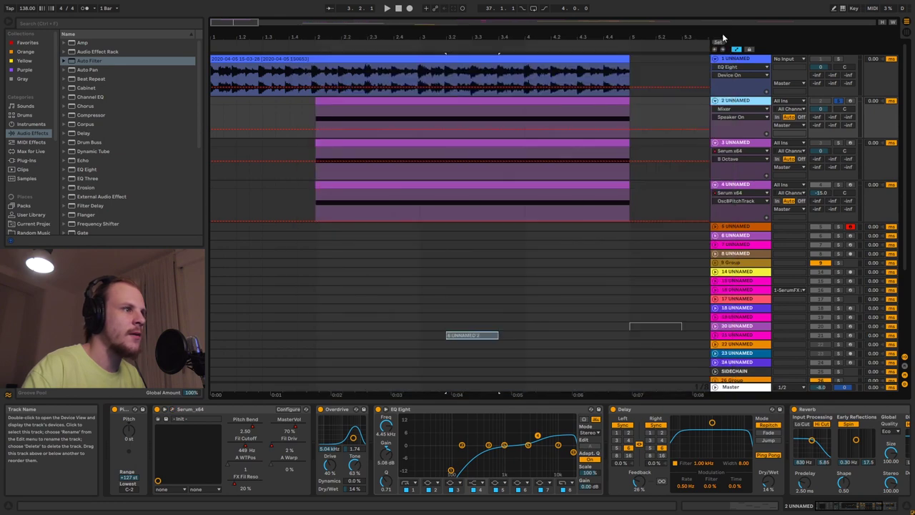
left_click(438, 99)
left_click(317, 117)
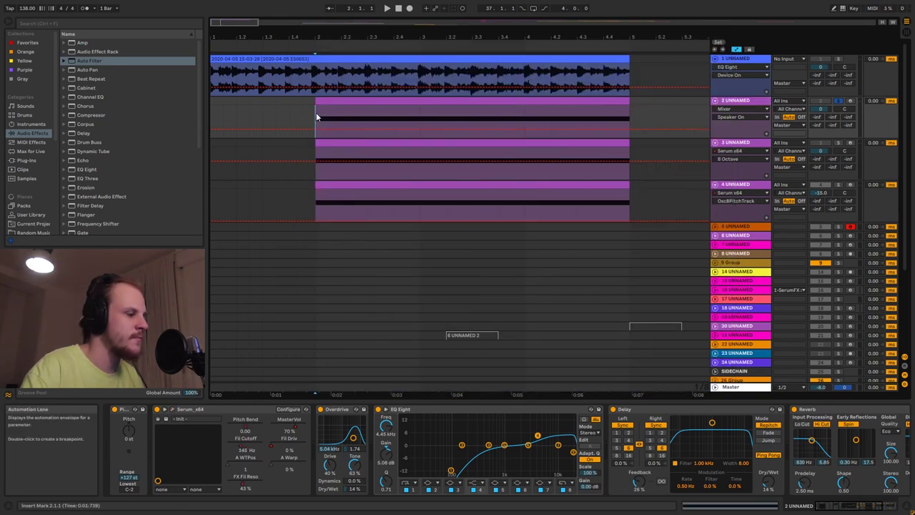
key("space")
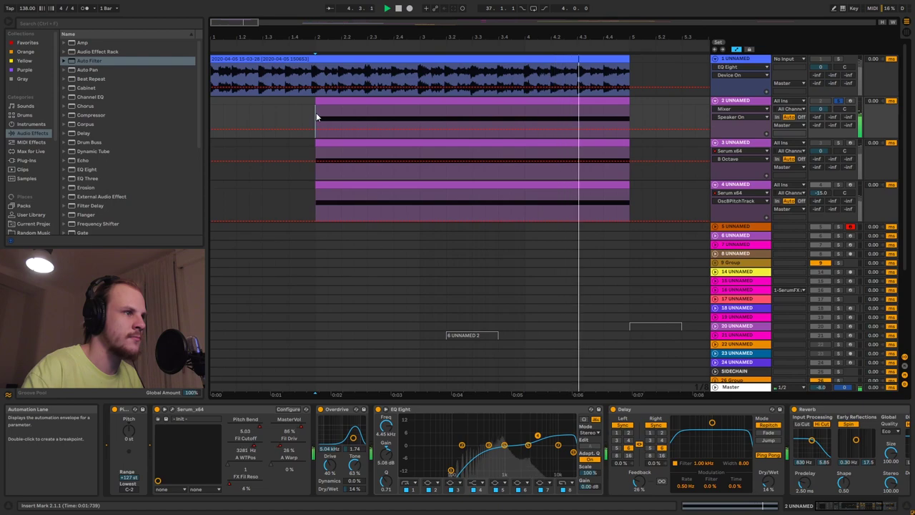
key("space")
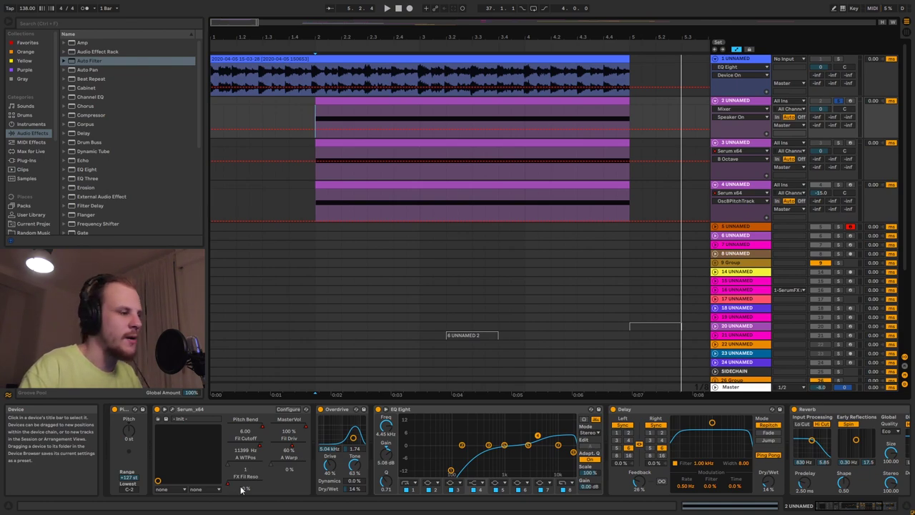
- In track 2's Serum, set oscillator A to wavetable position 91 with a 297° phase
left_click(172, 410)
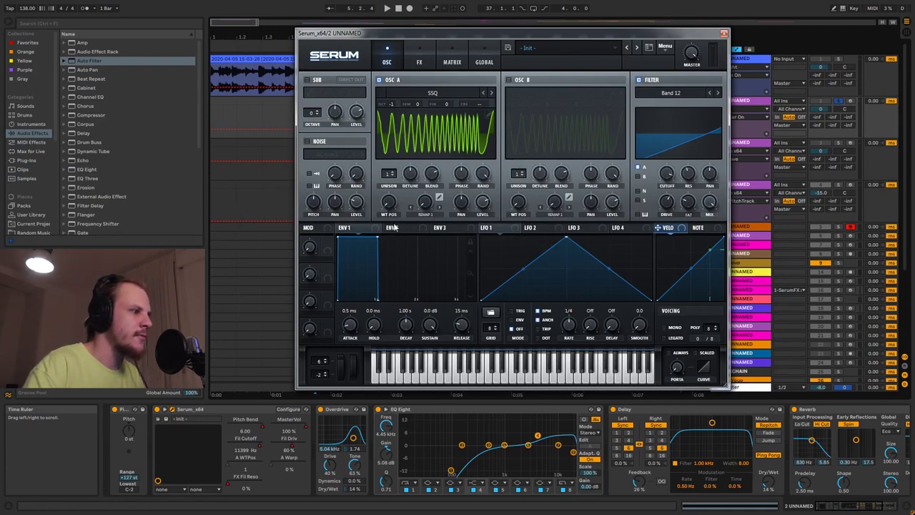
left_click_drag(391, 207, 439, 264)
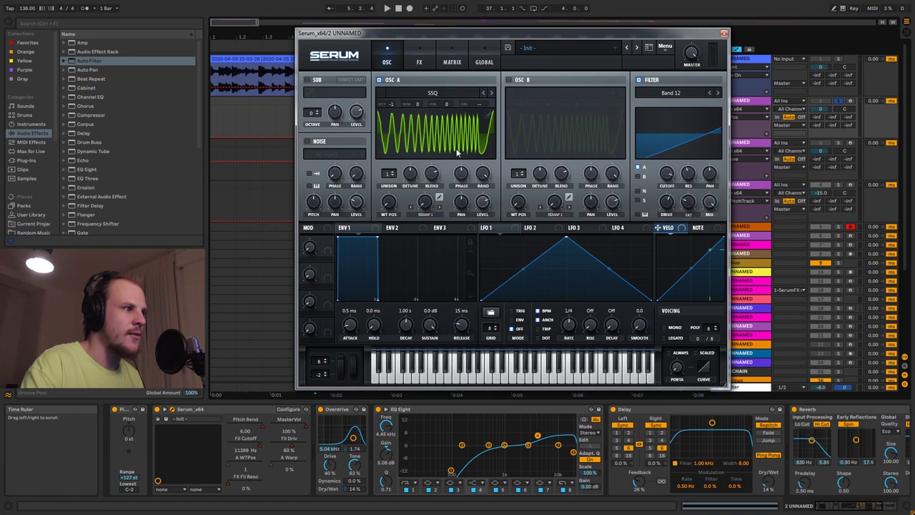
mouse_move(482, 174)
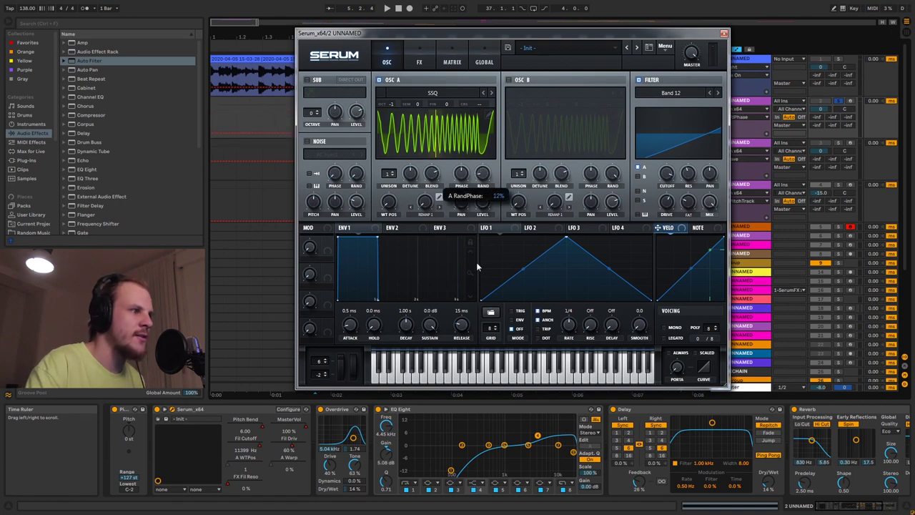
left_click_drag(463, 179, 479, 146)
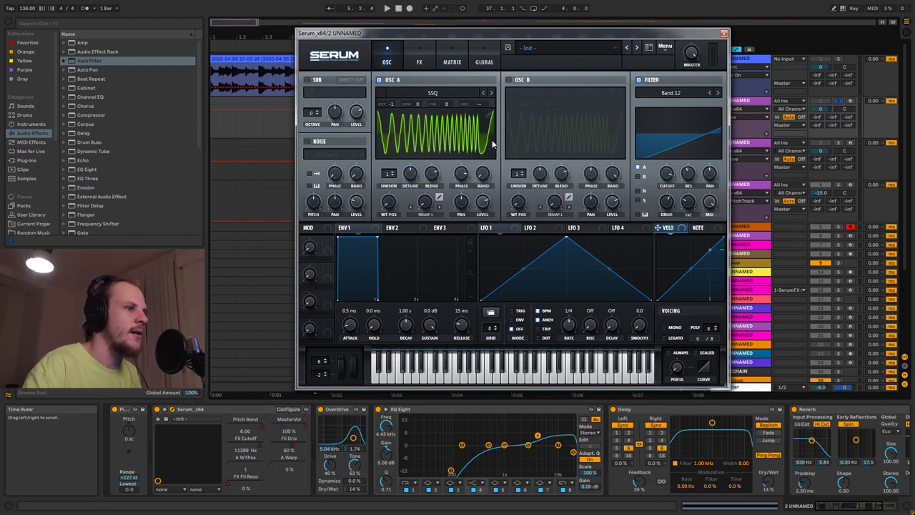
- Switch to track 3, open its Serum window, and check the Global page before returning to OSC
left_click(724, 33)
left_click(786, 148)
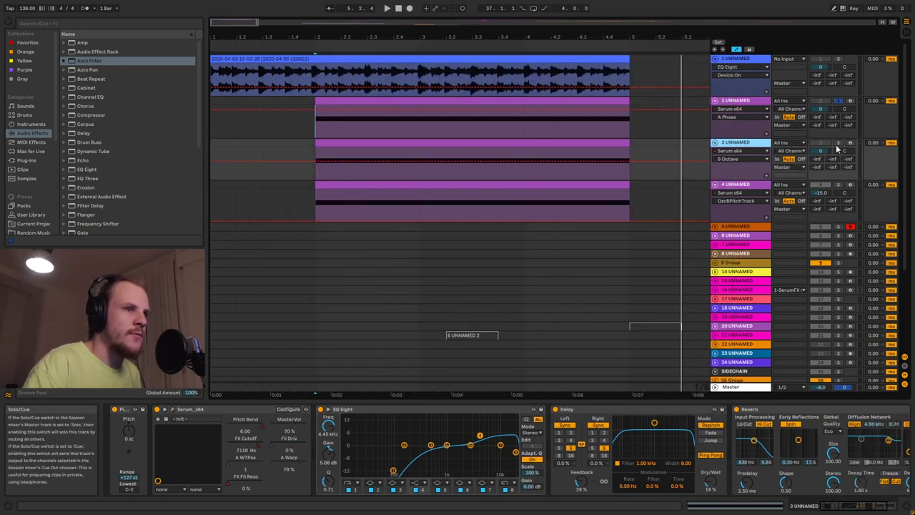
left_click(814, 148)
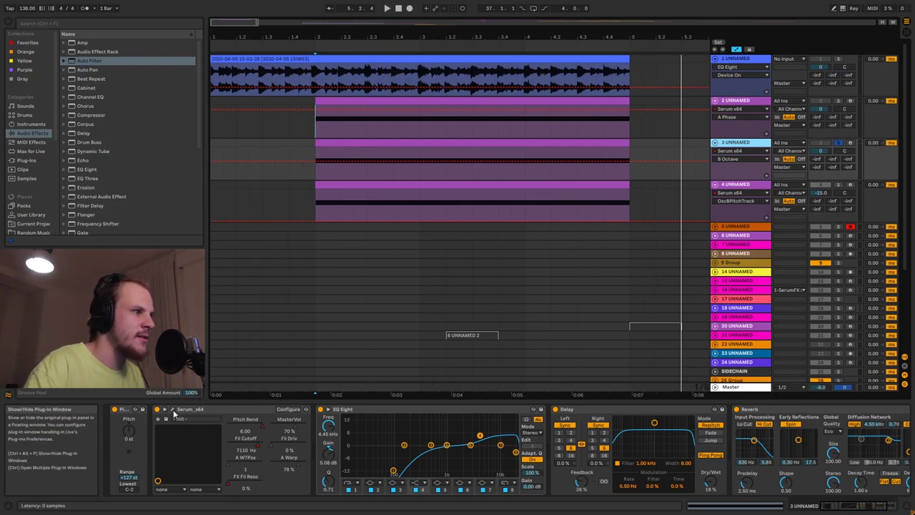
left_click(172, 410)
left_click_drag(313, 25, 542, 42)
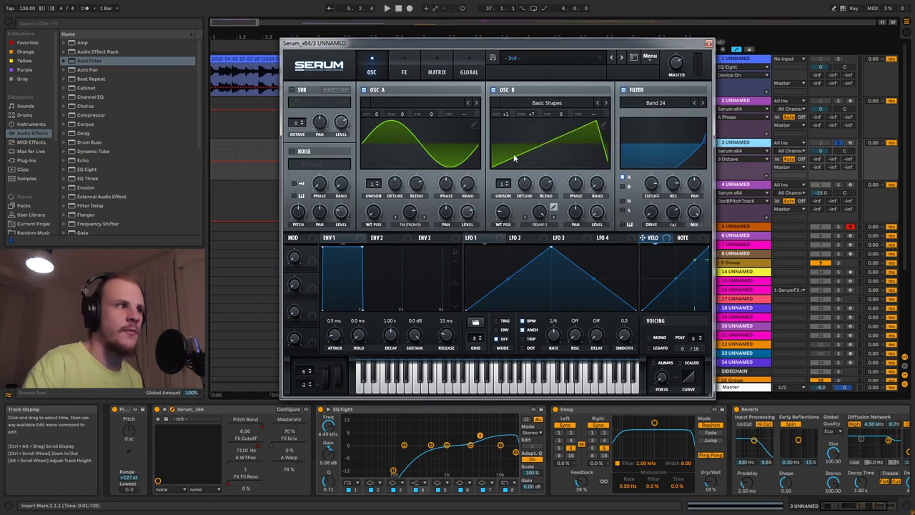
left_click(475, 72)
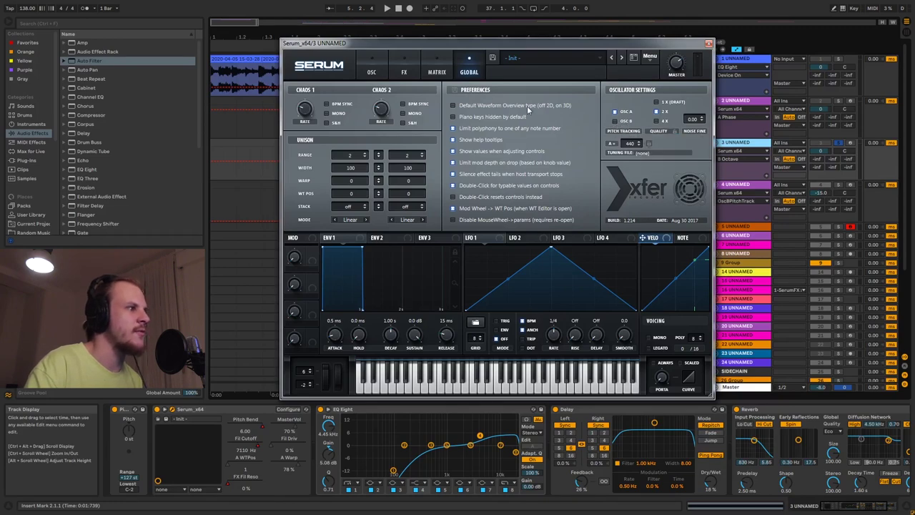
left_click(380, 70)
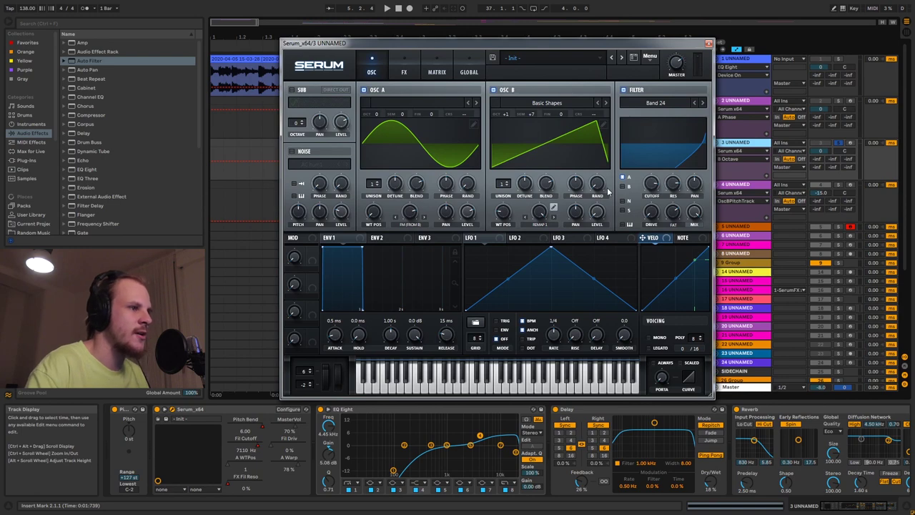
- In oscillator B's table editor on frame 3, draw a straight ramp up to the peak with grid 8
mouse_move(594, 186)
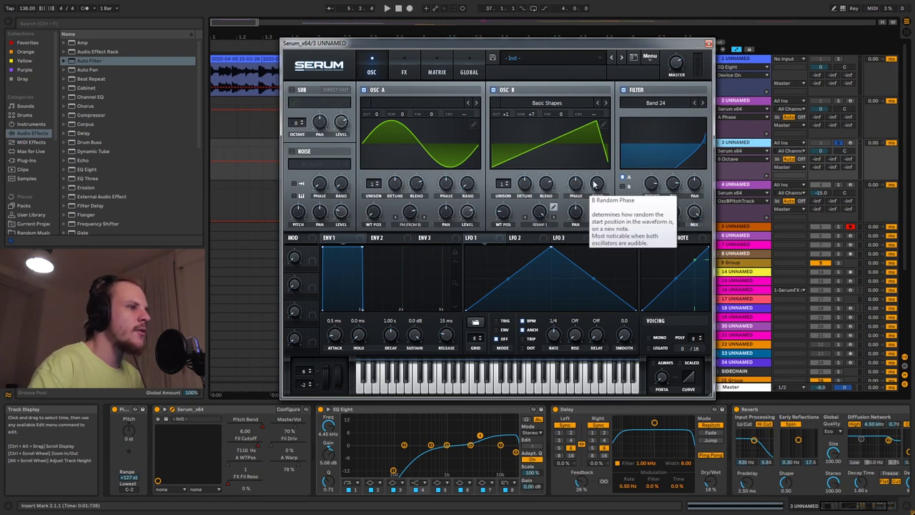
left_click(604, 129)
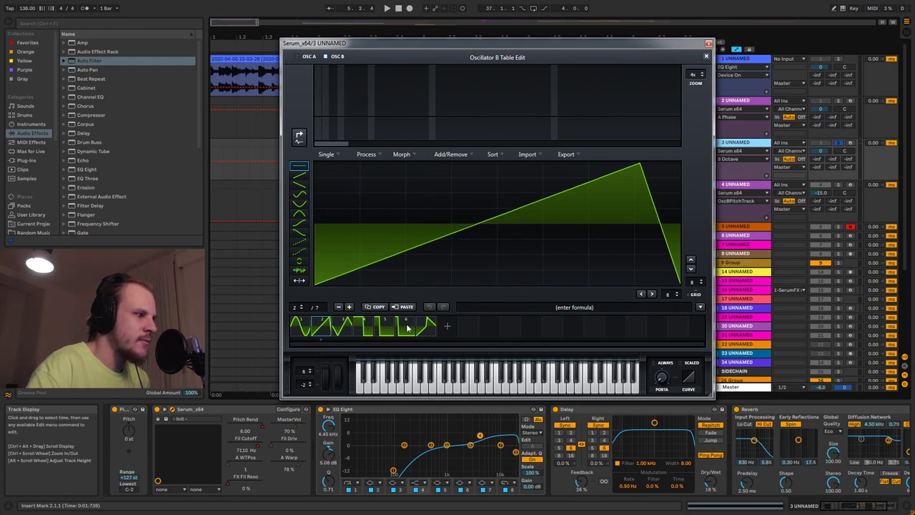
left_click(338, 328)
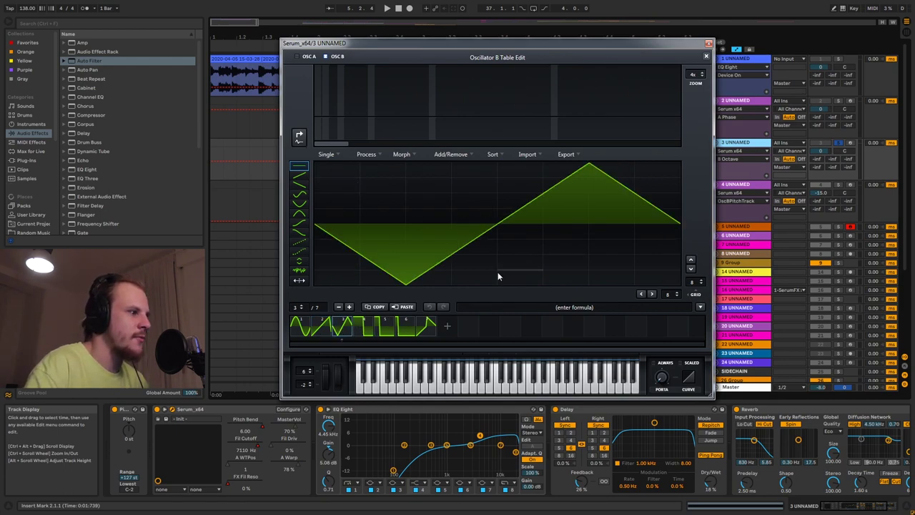
left_click_drag(702, 285, 703, 284)
left_click(702, 284)
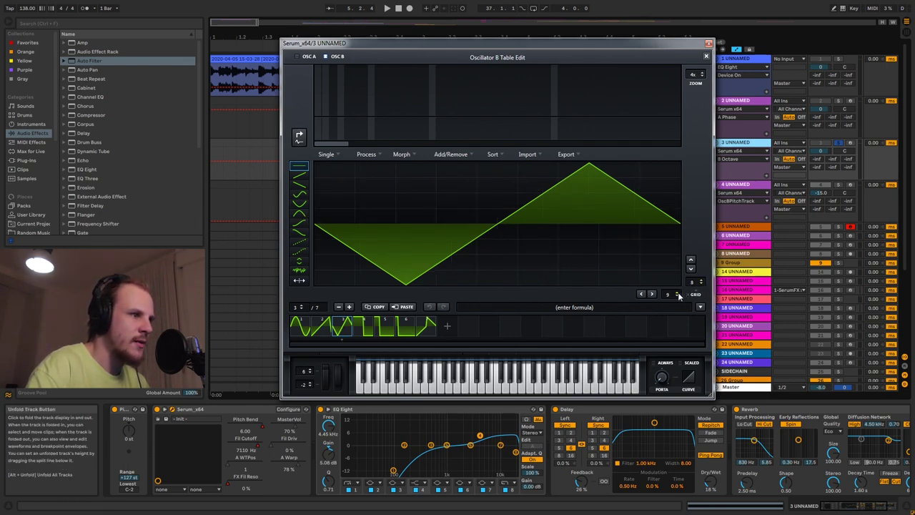
left_click(298, 174)
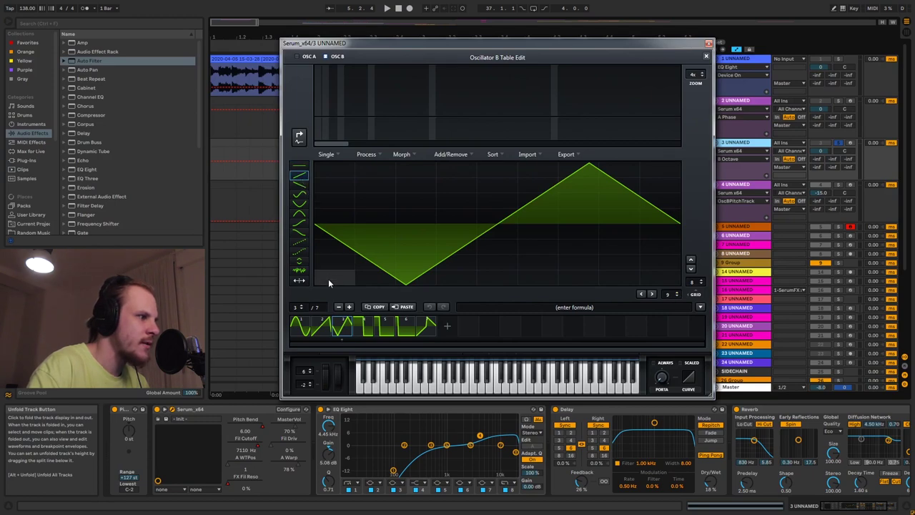
mouse_move(329, 284)
left_mouse_down()
mouse_move(545, 190)
mouse_move(640, 166)
left_mouse_up()
- Draw a straight line falling from the peak to the end, then close the table editor
left_click(702, 284)
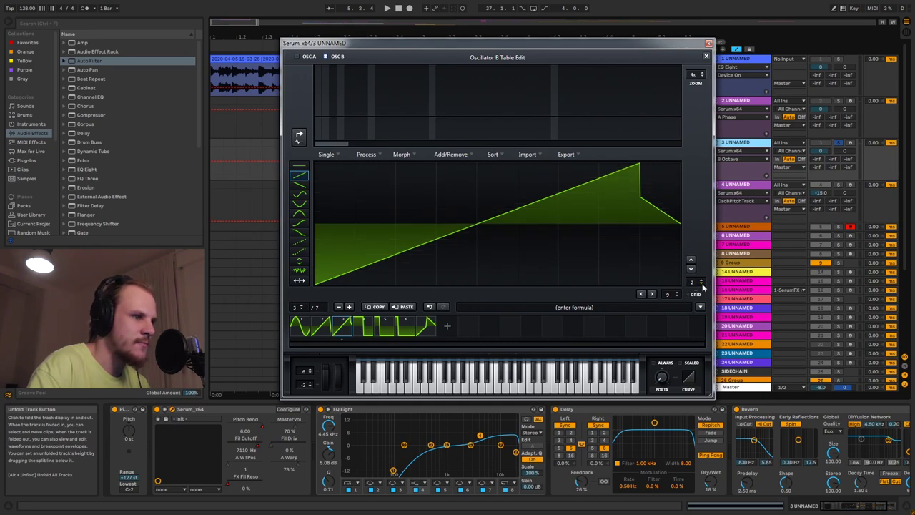
left_click(299, 183)
left_click_drag(639, 166, 679, 283)
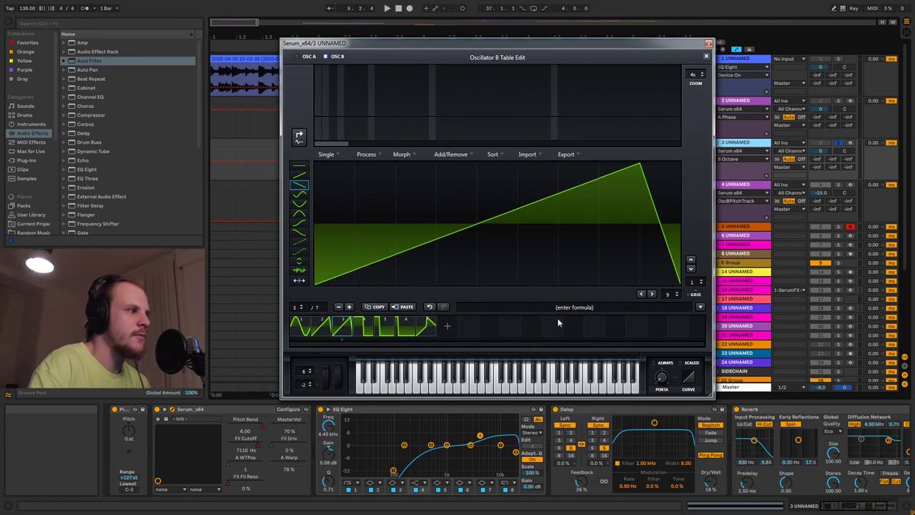
left_click(707, 57)
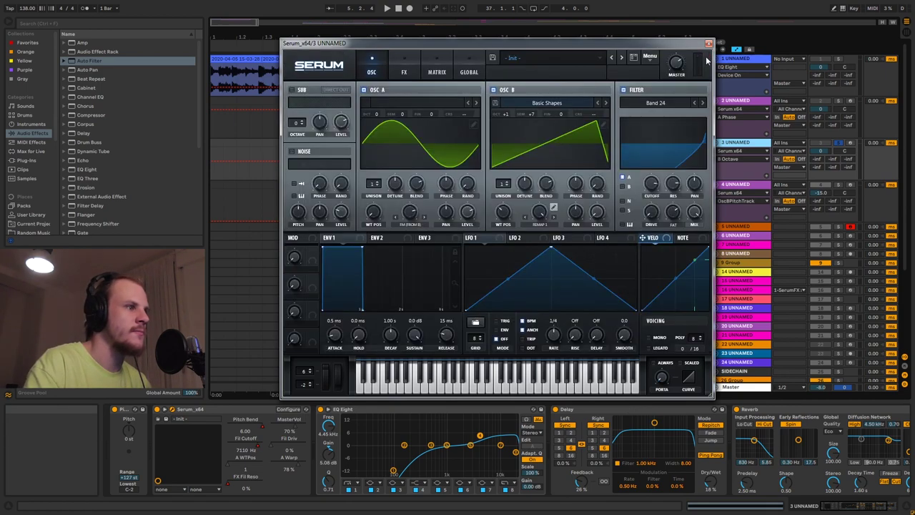
- Turn oscillator B's WT POS down from 3 to 2, then view Serum's Global settings page
left_click(503, 213)
left_click_drag(502, 213, 503, 215)
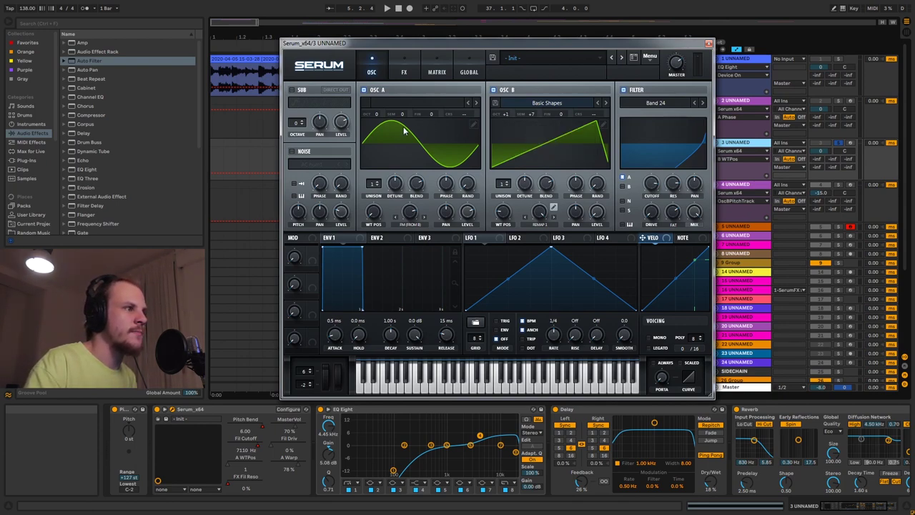
left_click(464, 72)
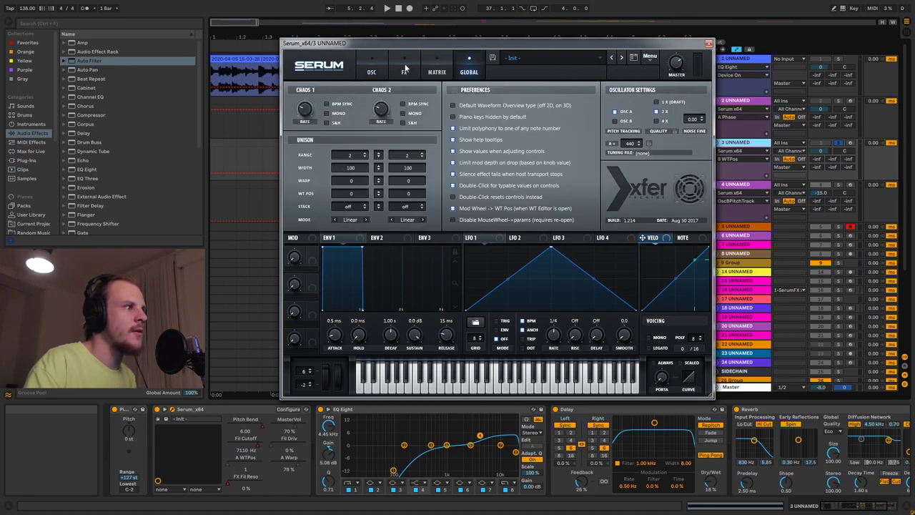
- Return Serum to the OSC page showing oscillator A's sine and oscillator B's ramp
left_click(379, 70)
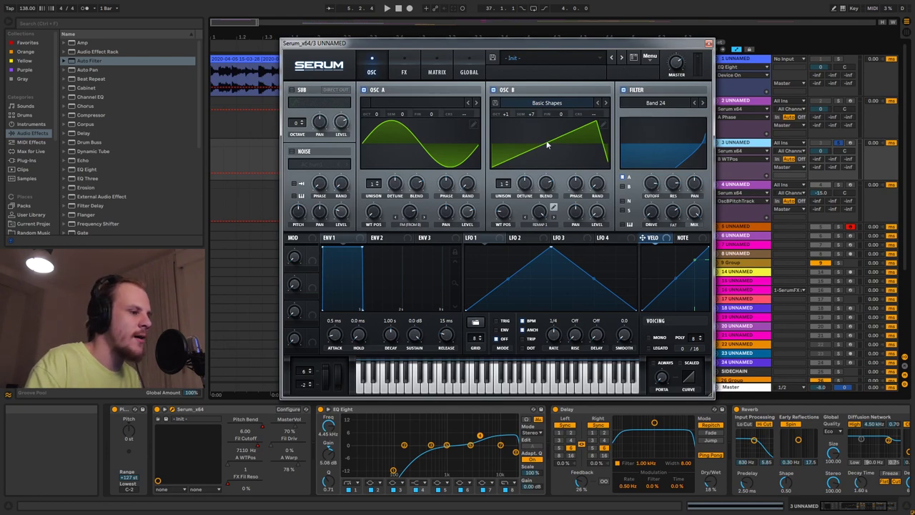
- Look at Serum's FX page, then go back to the oscillator page
left_click(414, 70)
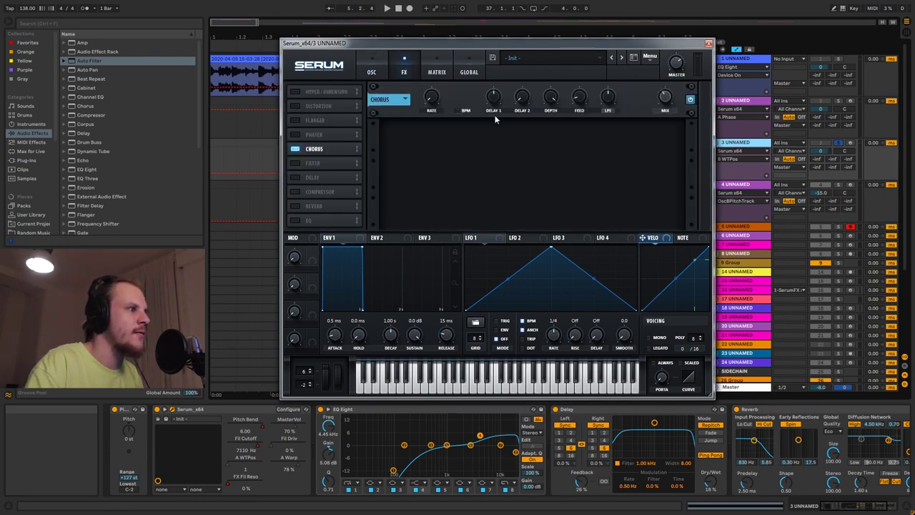
left_click(371, 73)
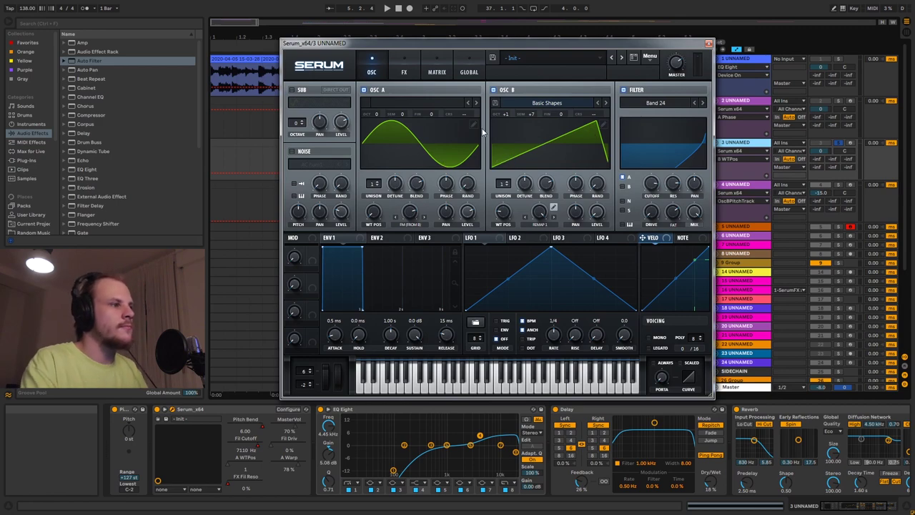
- Play the layered clips from bar 2.1.1, then select track 4 and its MIDI clip
left_click(708, 44)
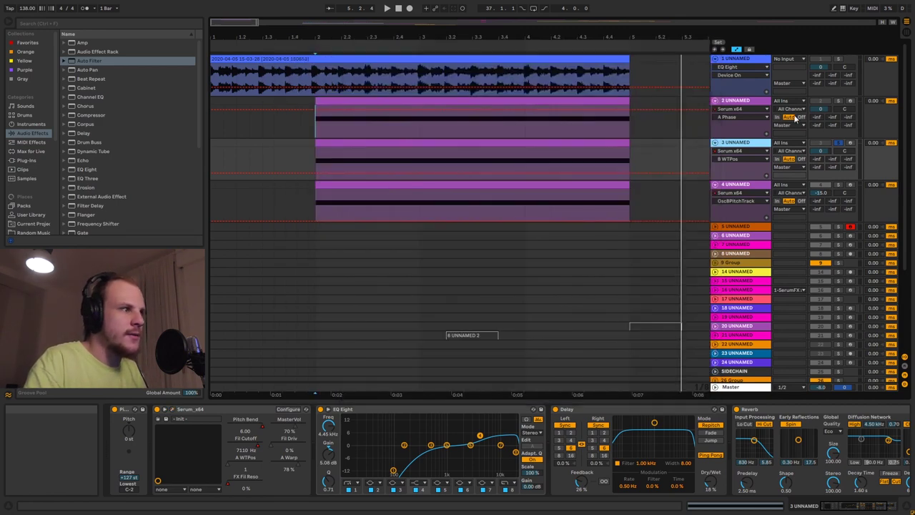
left_click(318, 162)
left_click(316, 157)
key("space")
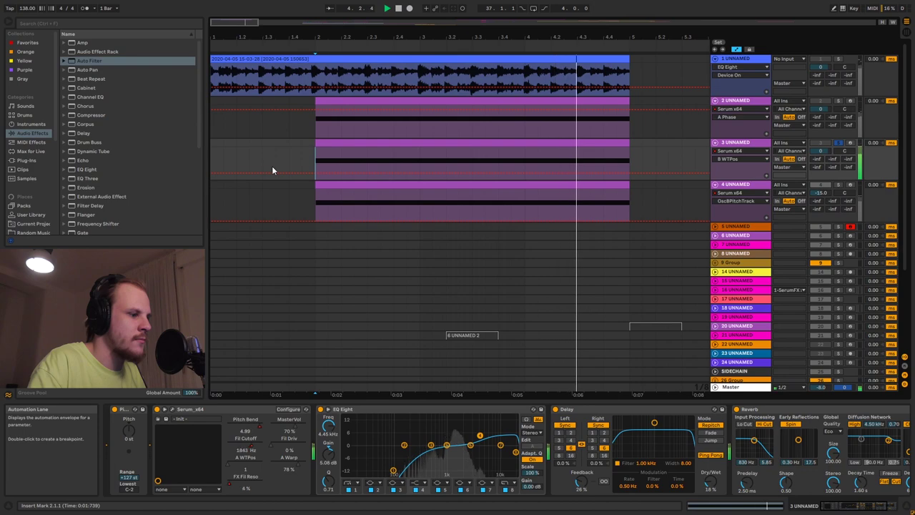
key("space")
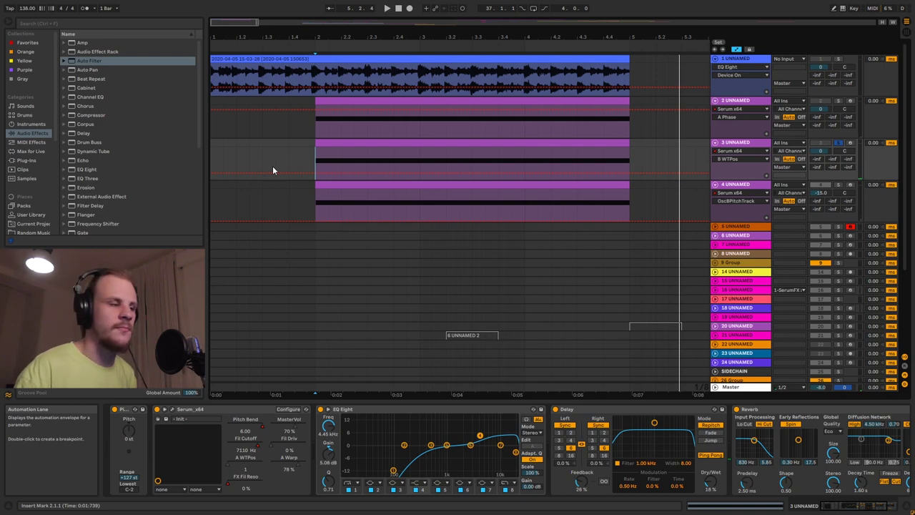
left_click(749, 188)
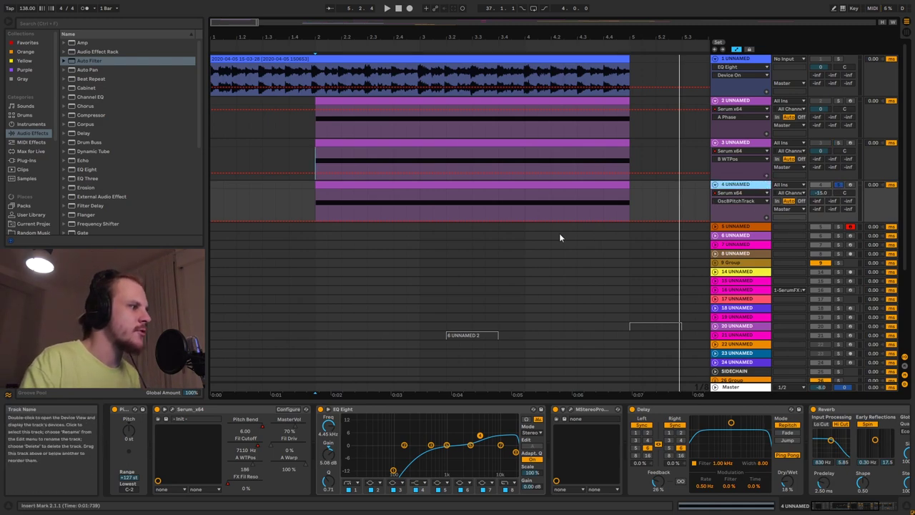
left_click(345, 192)
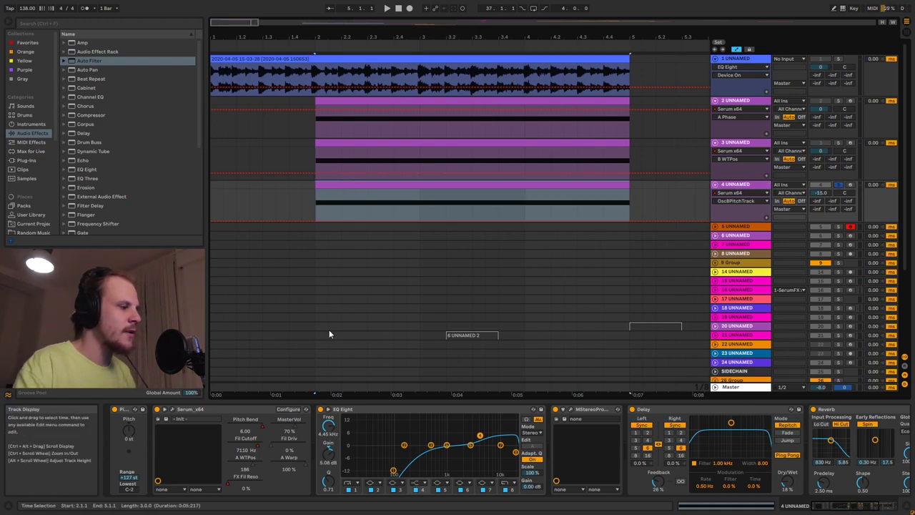
- In track 4's Serum, set oscillator B's warp to 80% and view its Remap Edit curve
left_click(171, 410)
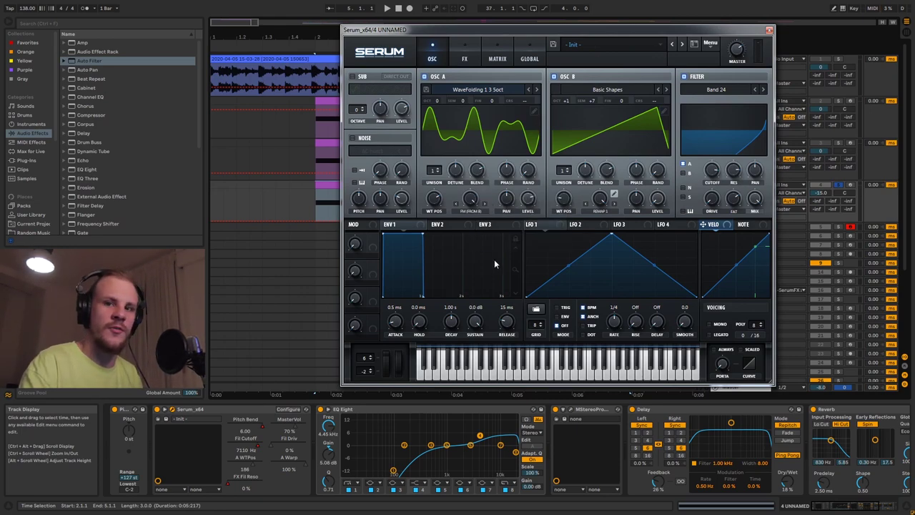
left_click_drag(601, 202, 599, 222)
left_click(613, 193)
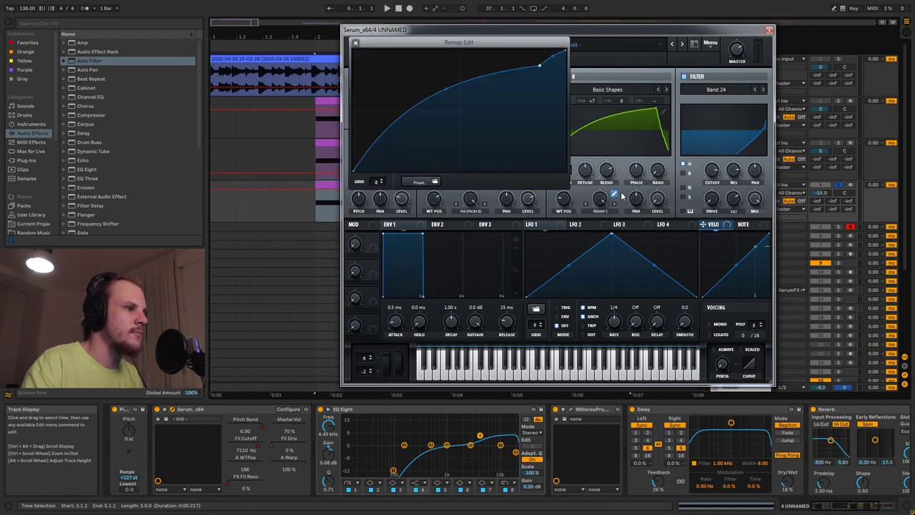
left_click(357, 43)
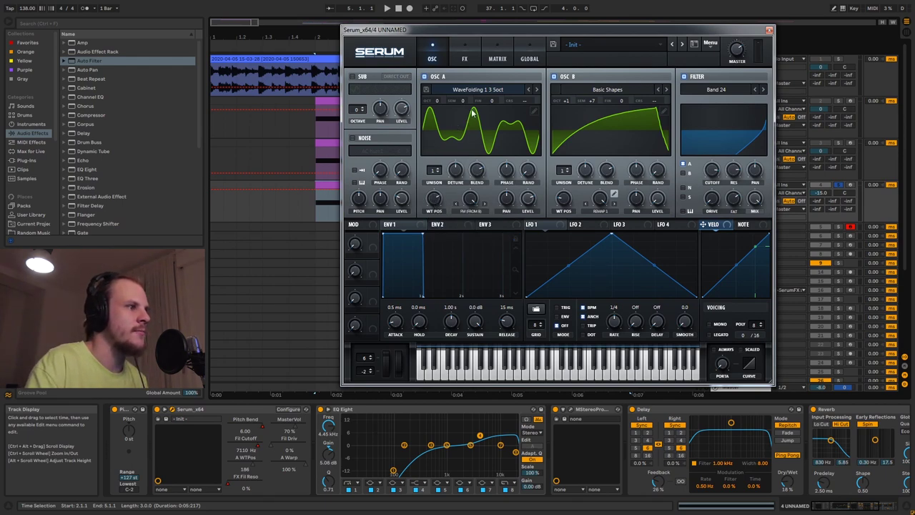
- Inspect oscillator A's WaveFolding 1 3 Soct table and its Process menu, then close the editor
left_click(533, 111)
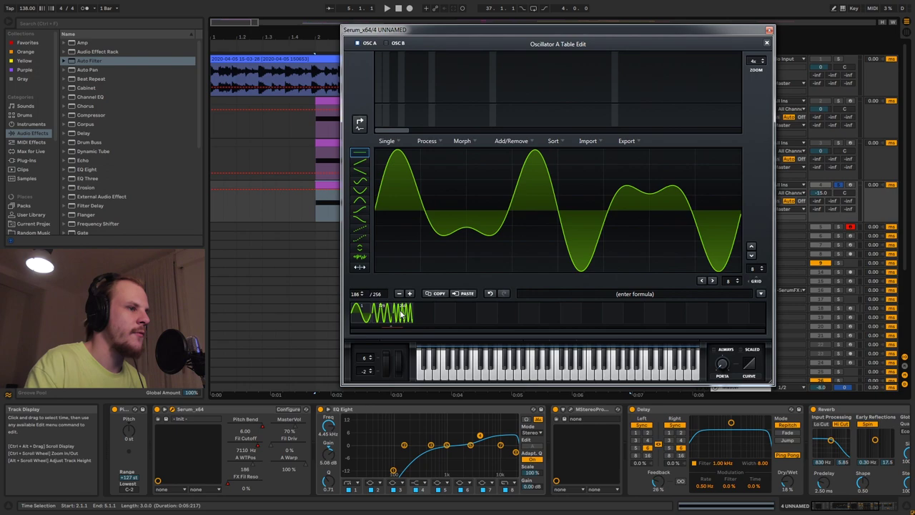
left_click(767, 43)
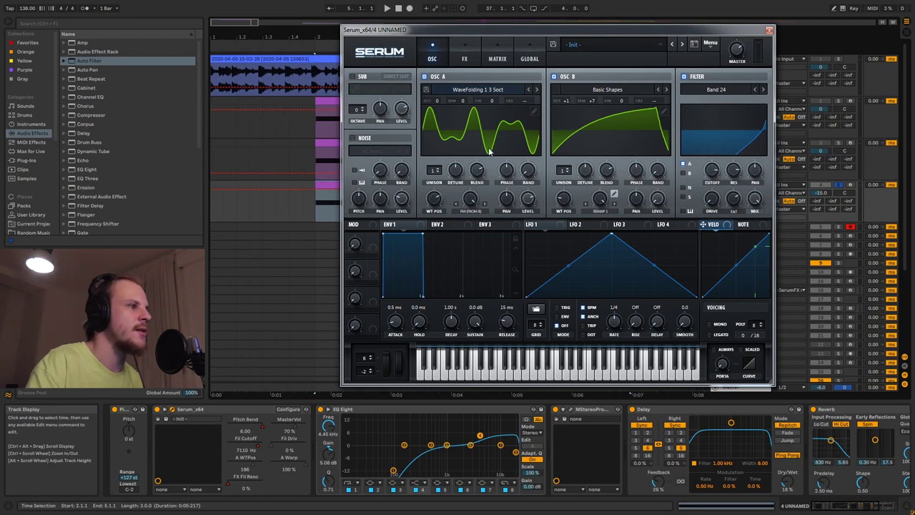
left_click(536, 107)
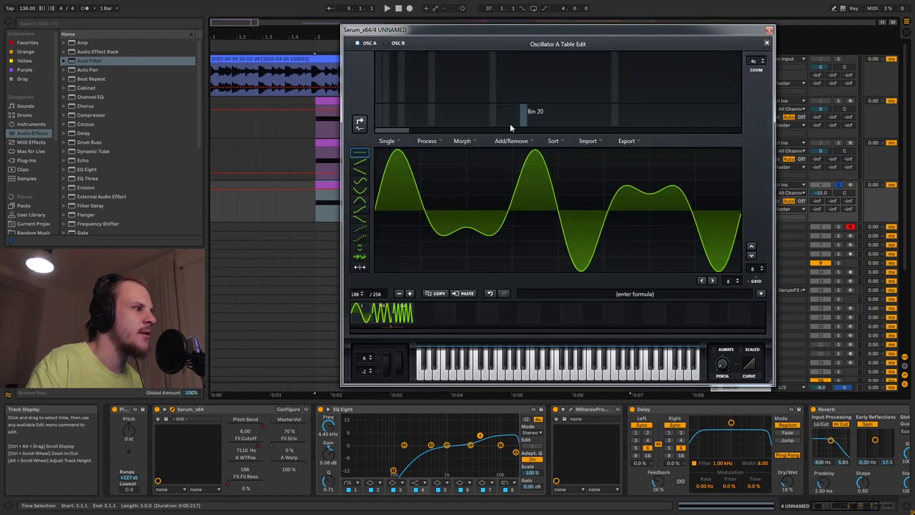
left_click(433, 142)
left_click(766, 43)
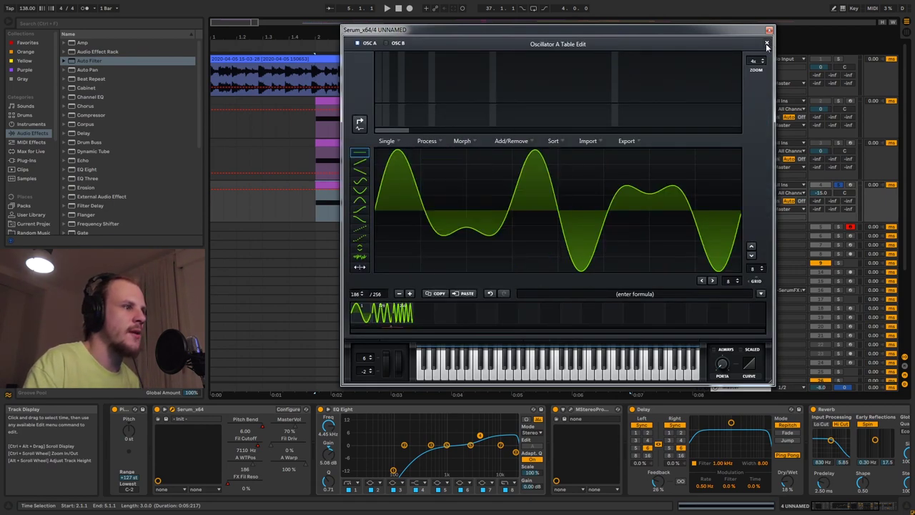
left_click(767, 44)
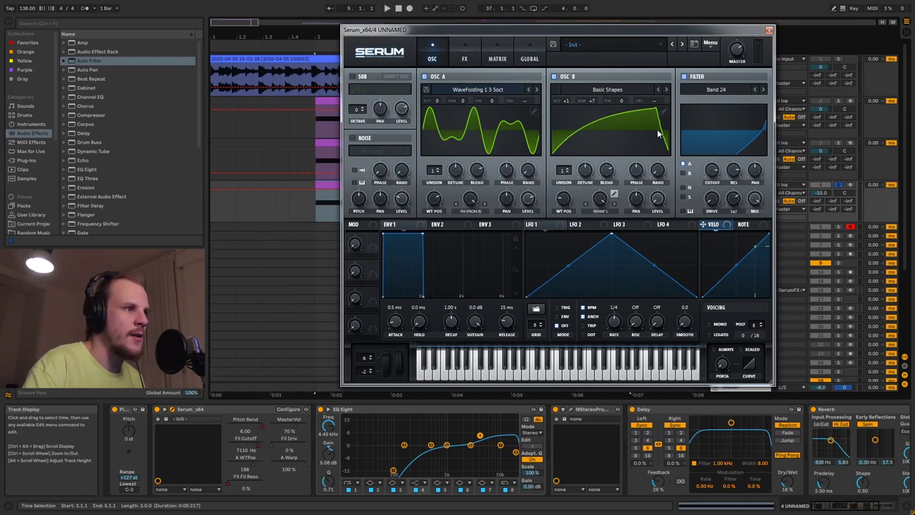
- In oscillator B's Remap Edit, drag both bend handles into a steep convex curve, then close it
left_click(614, 194)
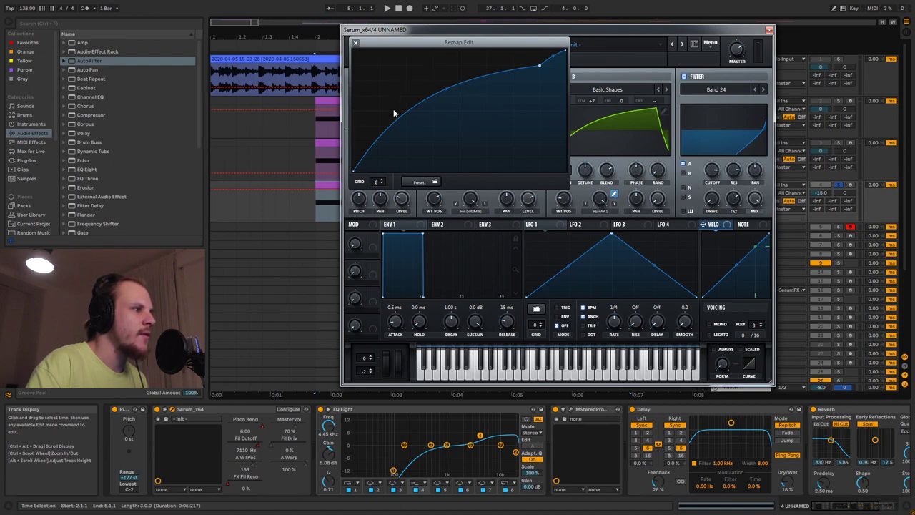
mouse_move(446, 93)
left_mouse_down()
mouse_move(450, 139)
mouse_move(450, 62)
mouse_move(453, 143)
mouse_move(452, 68)
mouse_move(458, 117)
mouse_move(461, 73)
mouse_move(460, 112)
mouse_move(456, 81)
mouse_move(456, 91)
left_mouse_up()
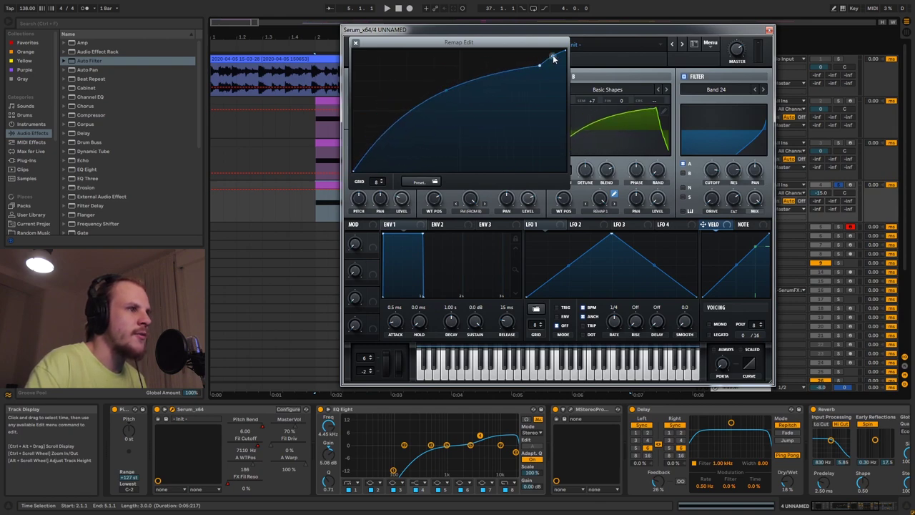
mouse_move(551, 57)
left_mouse_down()
mouse_move(548, 65)
mouse_move(553, 30)
mouse_move(555, 47)
left_mouse_up()
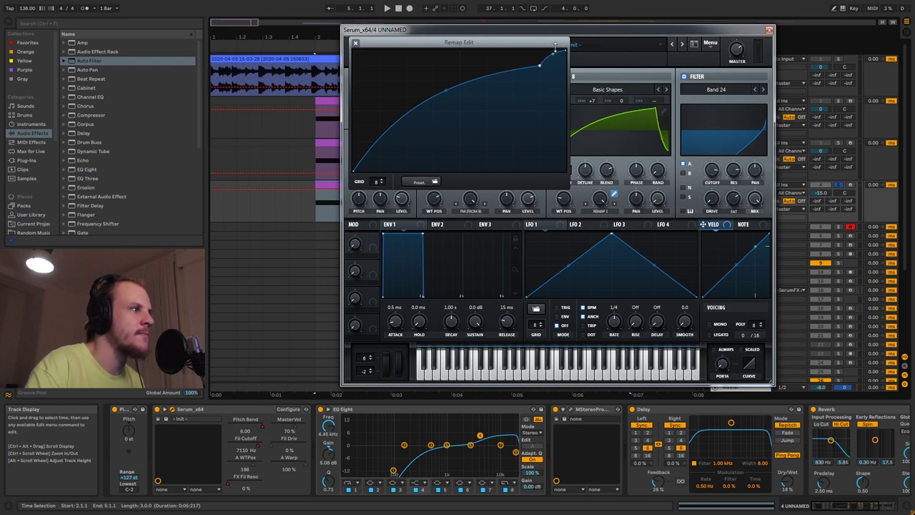
left_click(356, 43)
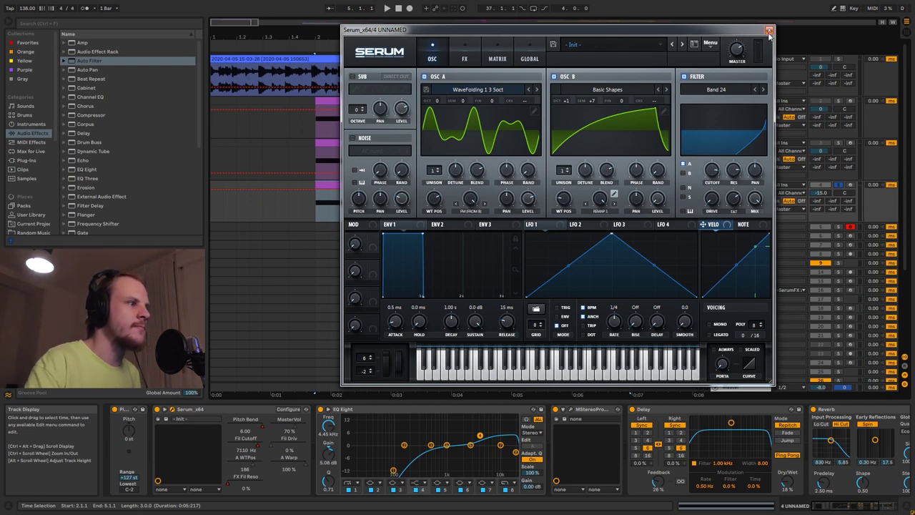
- Check Serum's FX and OSC pages, close Serum, and play the arrangement from bar 2.1.1
left_click(472, 58)
left_click(434, 59)
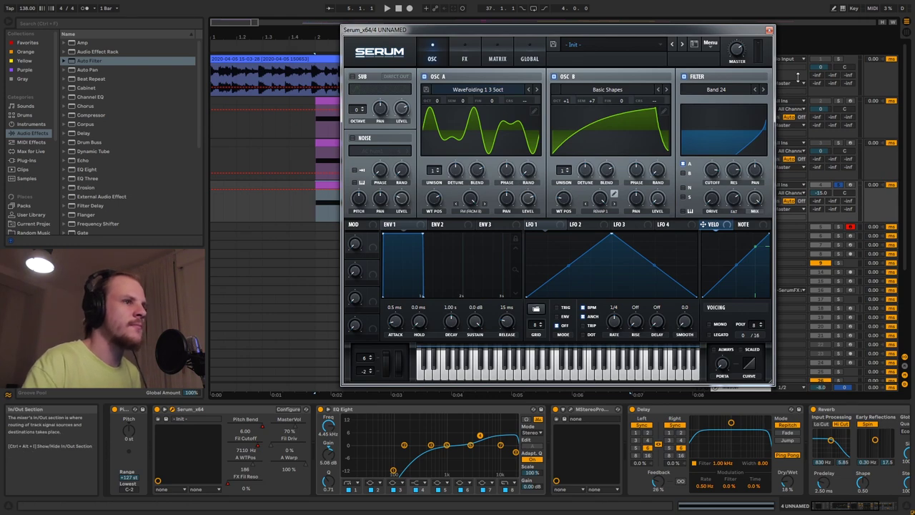
left_click(769, 30)
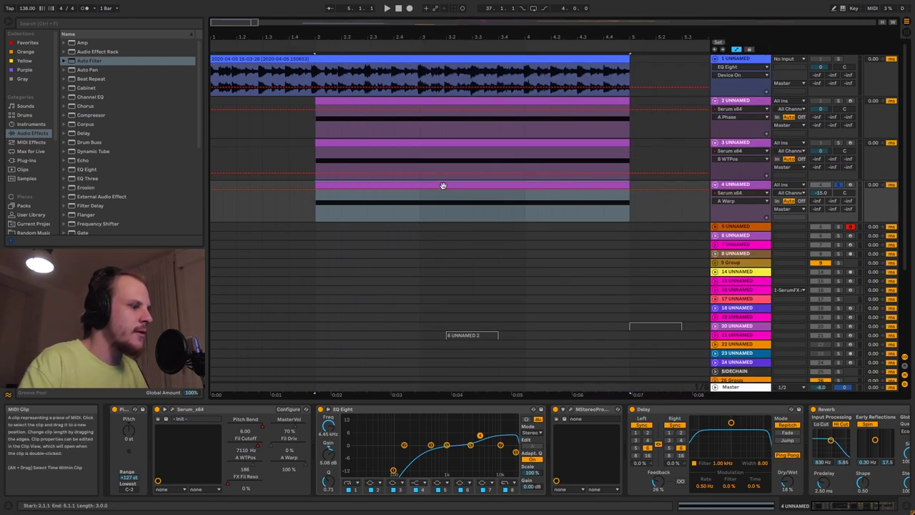
key("space")
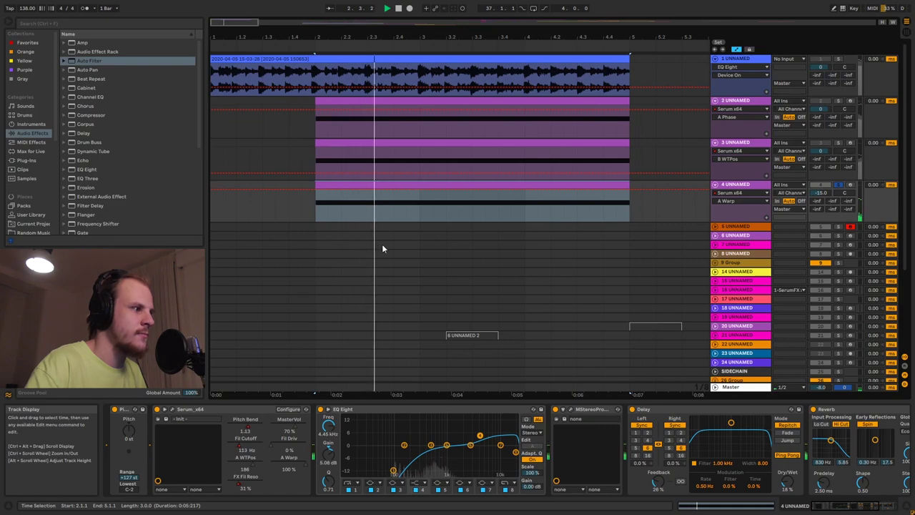
left_click(317, 210)
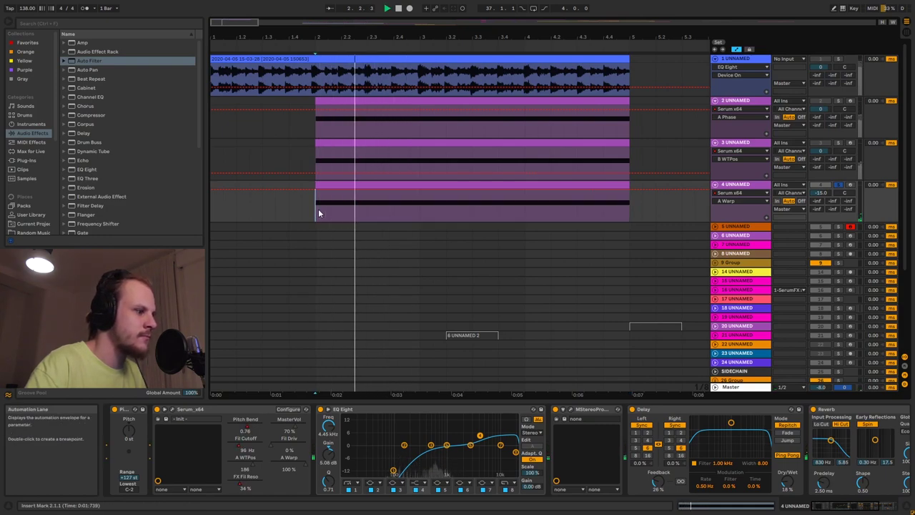